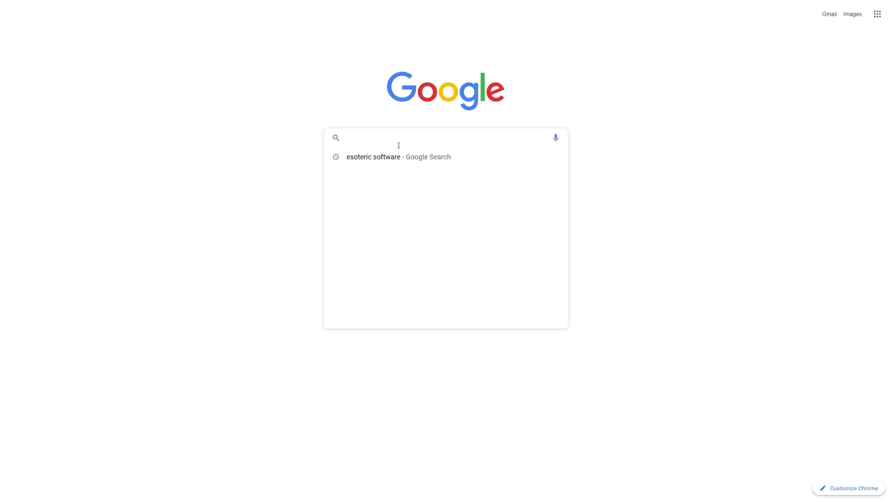
- Pick the 'esoteric software' search suggestion and open the Esoteric Software homepage result
{"action": "left_click", "coordinate": [395, 160]}
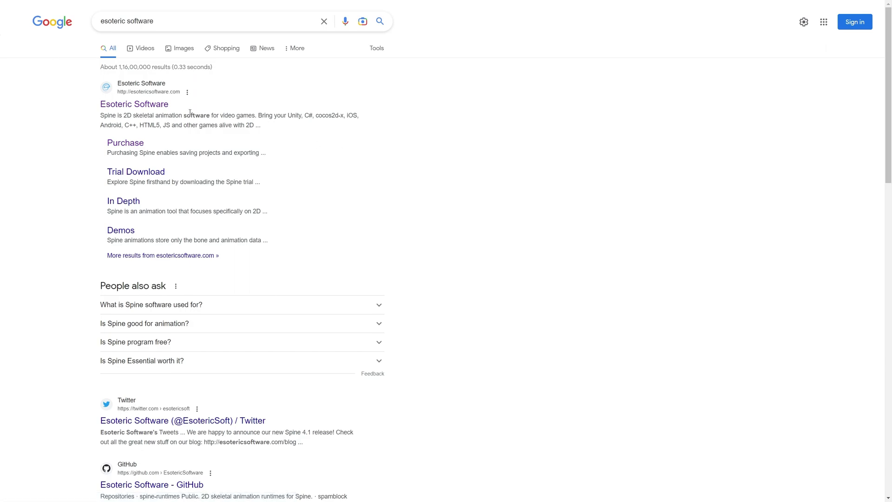
{"action": "left_click", "coordinate": [154, 107]}
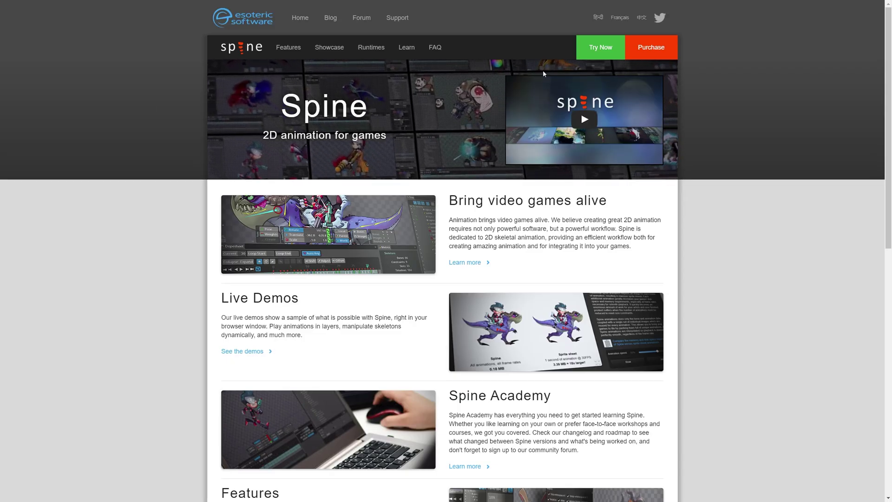
- Open Purchase and review Essential $69, Professional $329, Enterprise $2299 pricing and features
{"action": "left_click", "coordinate": [651, 47]}
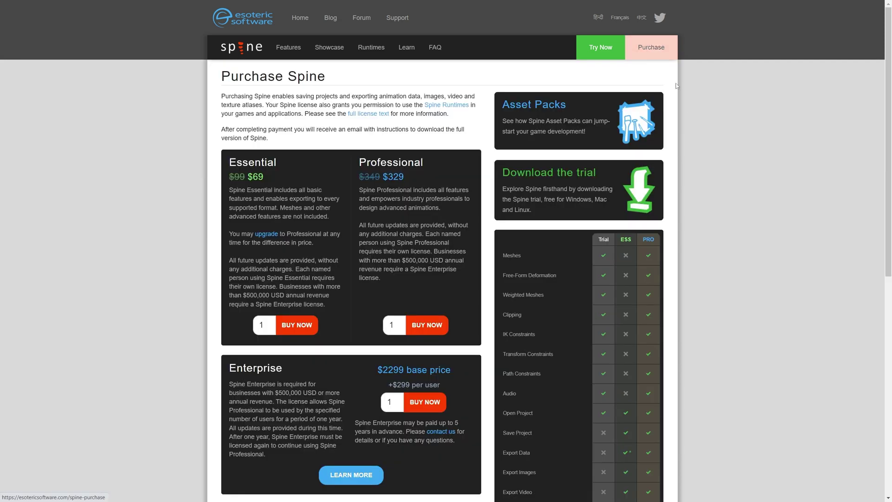
{"action": "scroll", "coordinate": [709, 279], "scroll_direction": "down", "scroll_amount": 2}
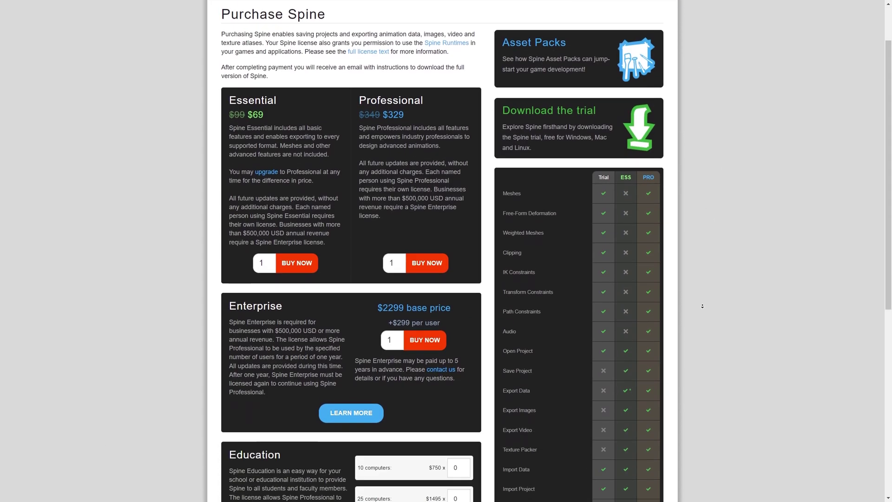
{"action": "scroll", "coordinate": [703, 307], "scroll_direction": "down", "scroll_amount": 5}
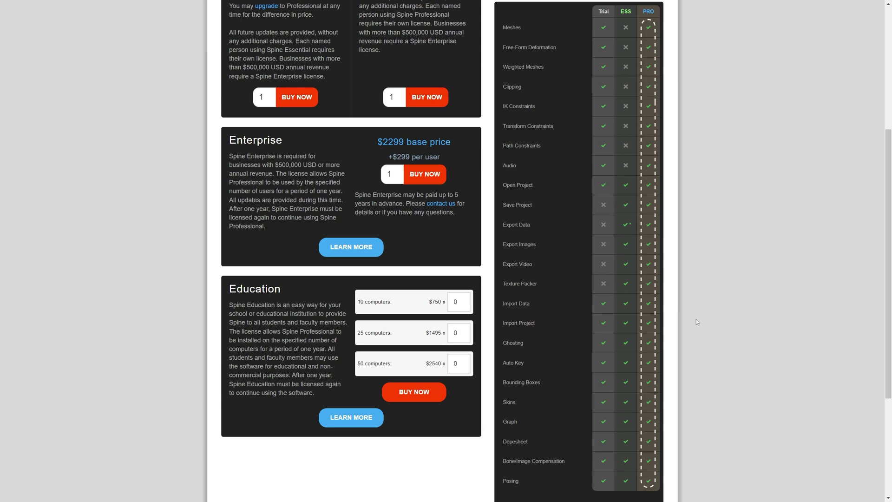
{"action": "scroll", "coordinate": [697, 319], "scroll_direction": "up", "scroll_amount": 5}
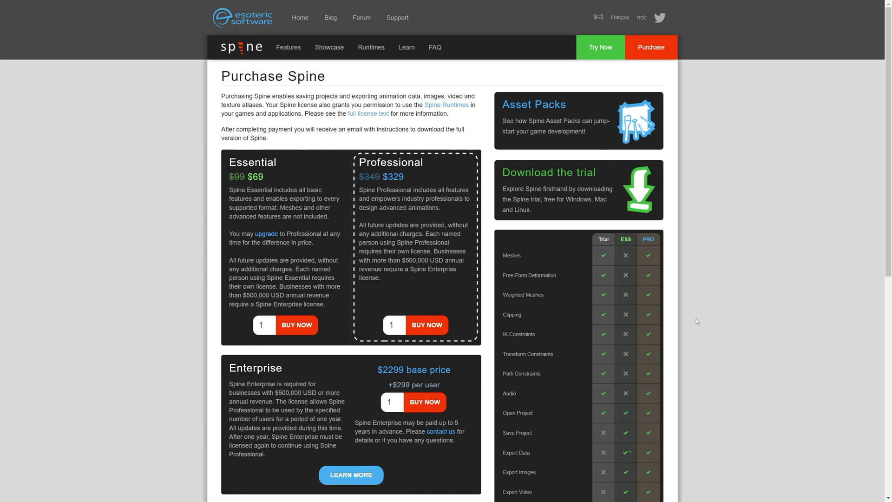
- Download the Windows trial SpineTrialSetup.exe from the Japan (Tokyo) server
{"action": "left_click", "coordinate": [552, 175]}
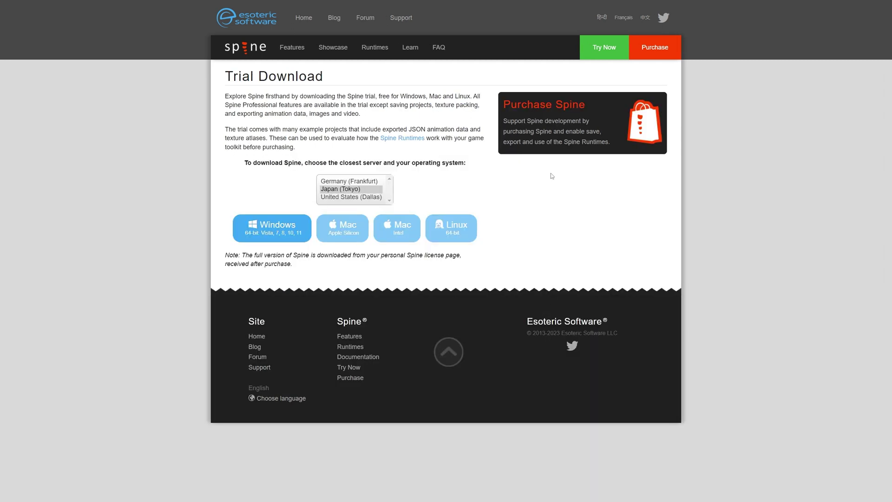
{"action": "left_click", "coordinate": [354, 192]}
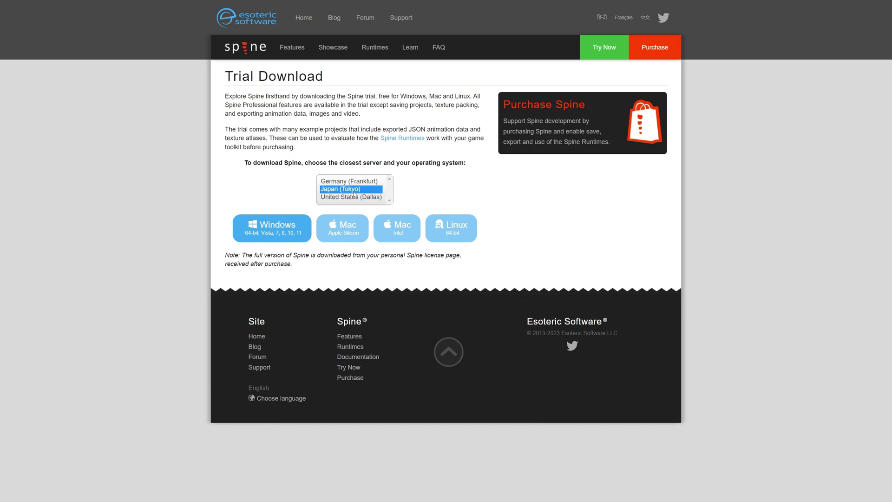
{"action": "left_click", "coordinate": [268, 229]}
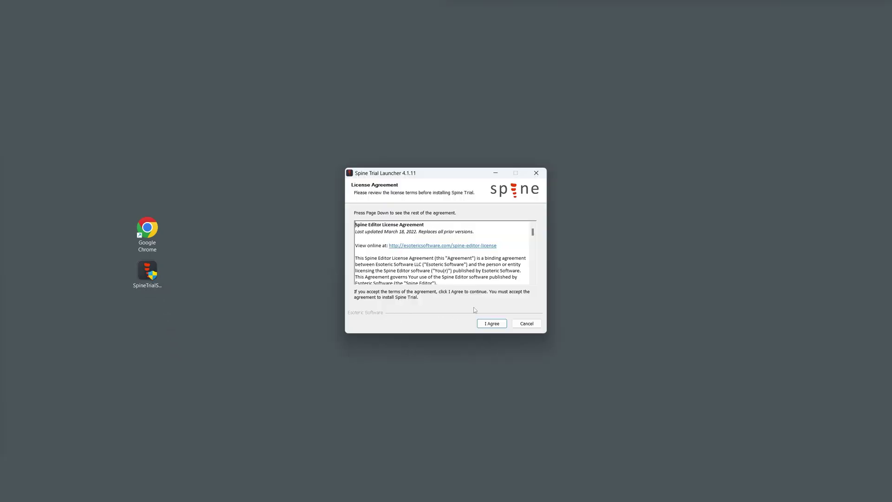
- Accept the license agreement and choose to install for anyone on this computer
{"action": "left_click_drag", "start_coordinate": [533, 232], "coordinate": [533, 276]}
{"action": "left_click", "coordinate": [488, 325]}
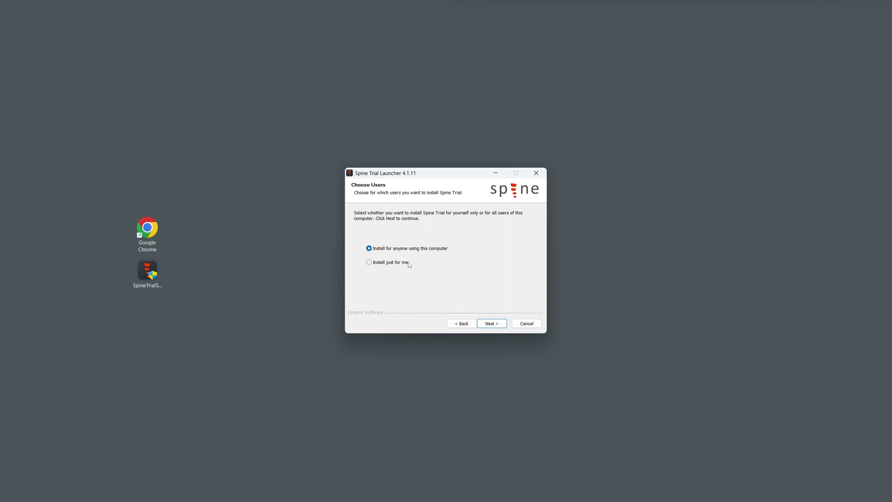
{"action": "left_click", "coordinate": [406, 263]}
{"action": "left_click", "coordinate": [406, 249]}
{"action": "left_click", "coordinate": [493, 324]}
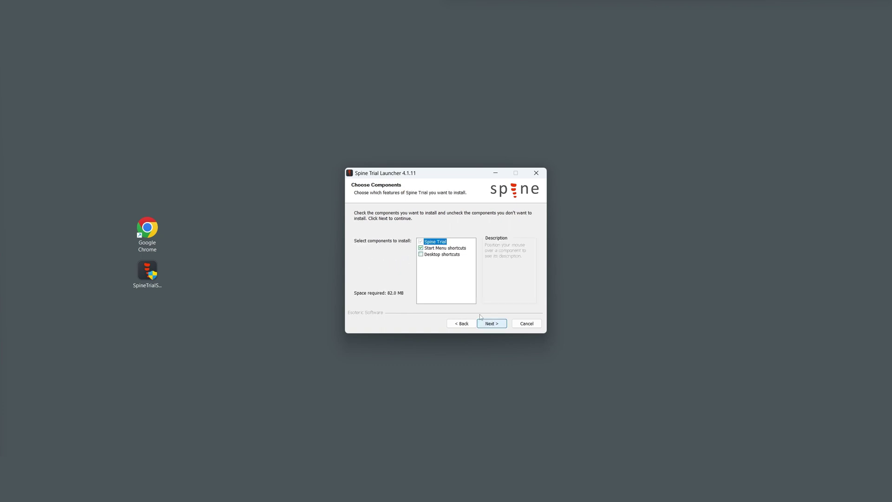
- Add desktop shortcuts and install into C:\Program Files\Spine Trial
{"action": "left_click", "coordinate": [422, 255]}
{"action": "left_click", "coordinate": [498, 325]}
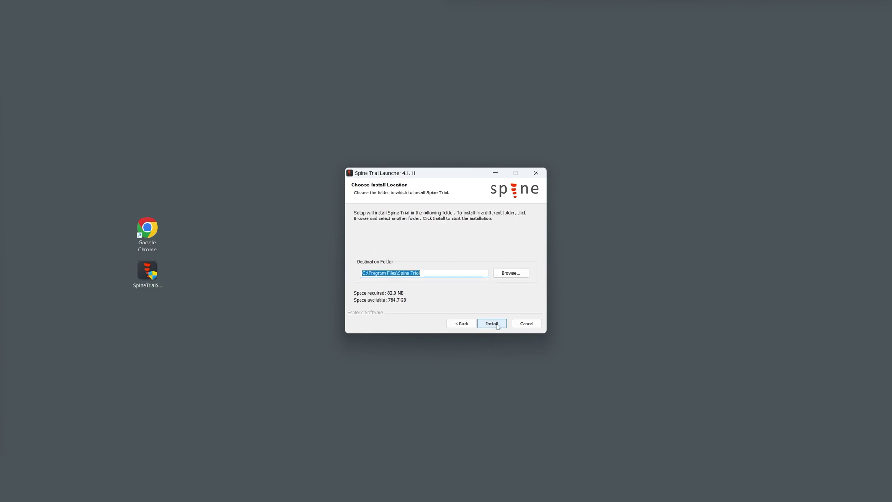
{"action": "left_click", "coordinate": [459, 274]}
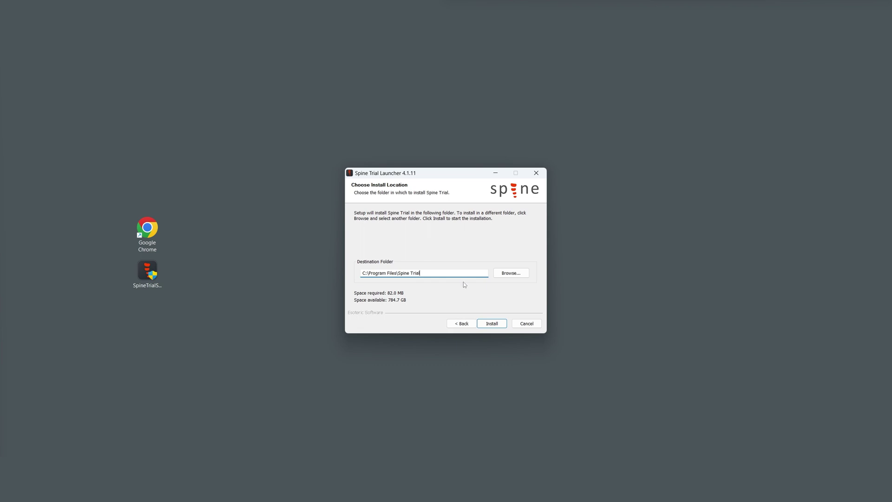
{"action": "left_click", "coordinate": [492, 324]}
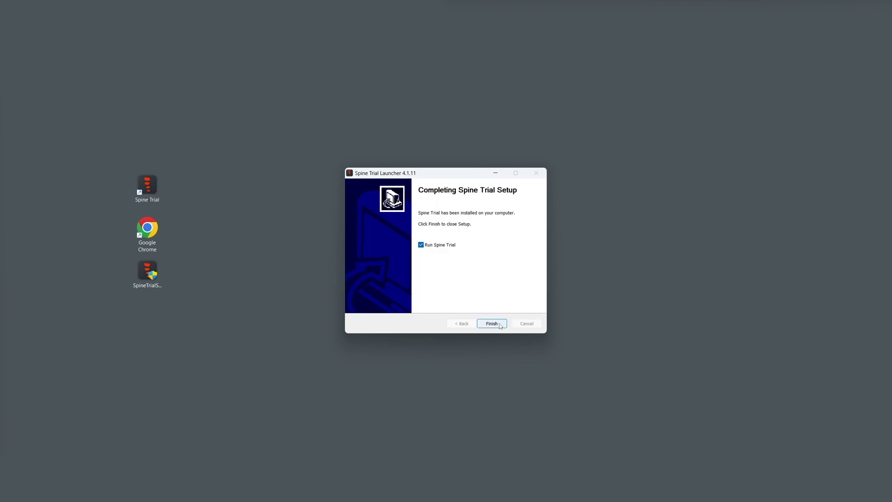
- Finish setup, keep English as the language, and start the Spine Trial 4.1.19 editor
{"action": "left_click", "coordinate": [493, 323]}
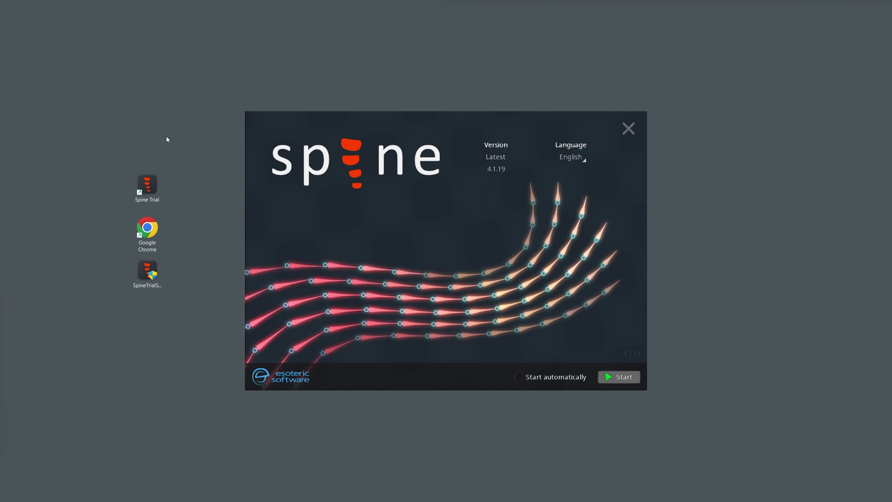
{"action": "left_click", "coordinate": [584, 161]}
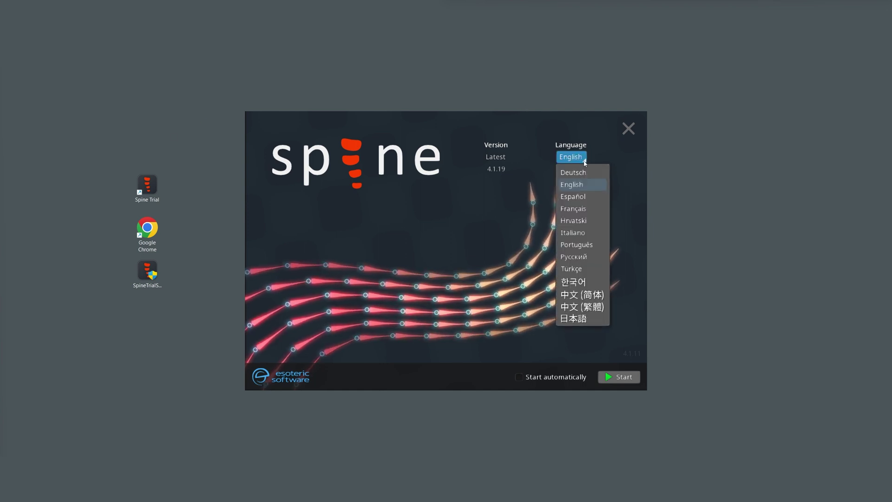
{"action": "left_click", "coordinate": [585, 161]}
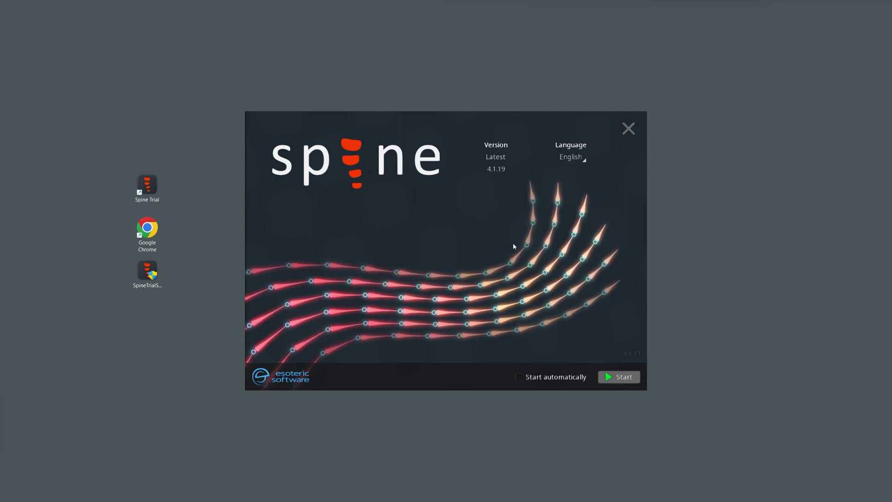
{"action": "left_click", "coordinate": [621, 379]}
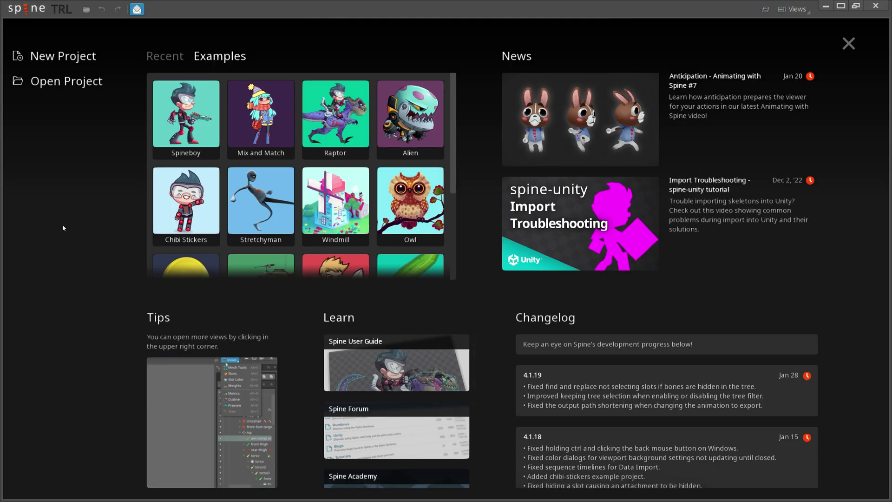
- Create a new untitled project and try Export… from the Spine menu, which the trial blocks
{"action": "left_click", "coordinate": [54, 59]}
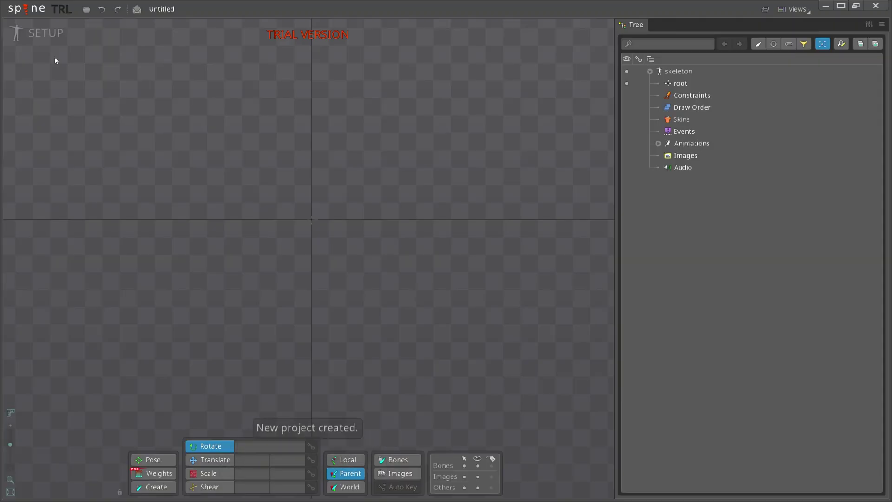
{"action": "left_click", "coordinate": [29, 9]}
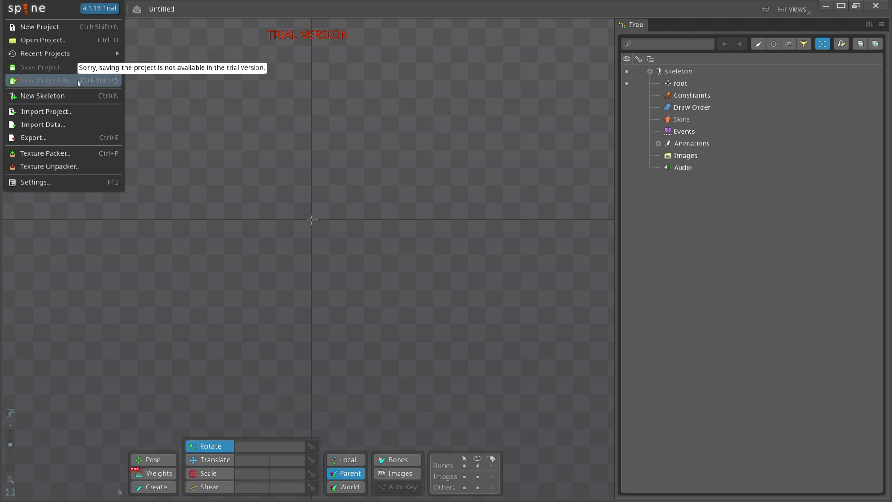
{"action": "left_click", "coordinate": [79, 139]}
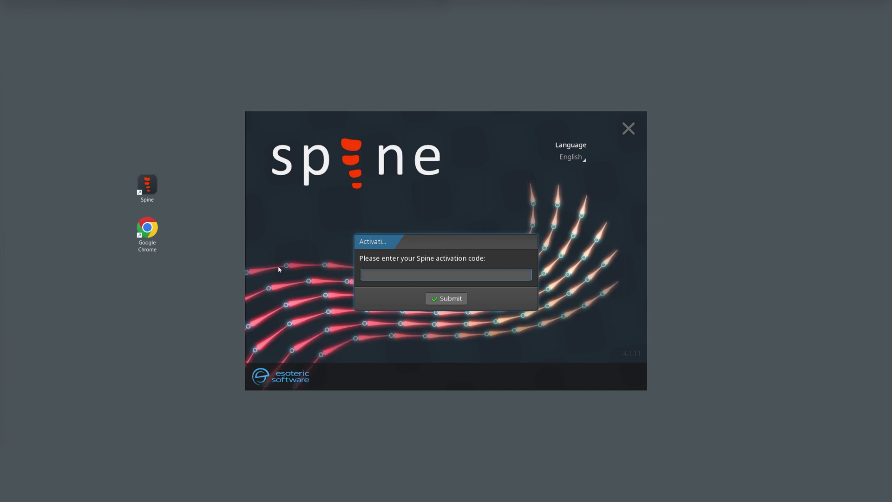
- Paste the licence activation code into its field and submit it
{"action": "left_click", "coordinate": [384, 275]}
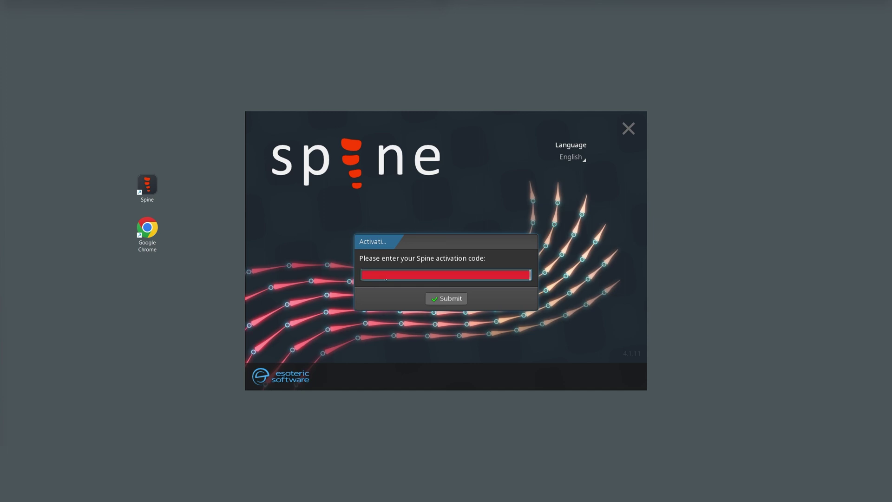
{"action": "left_click", "coordinate": [448, 299]}
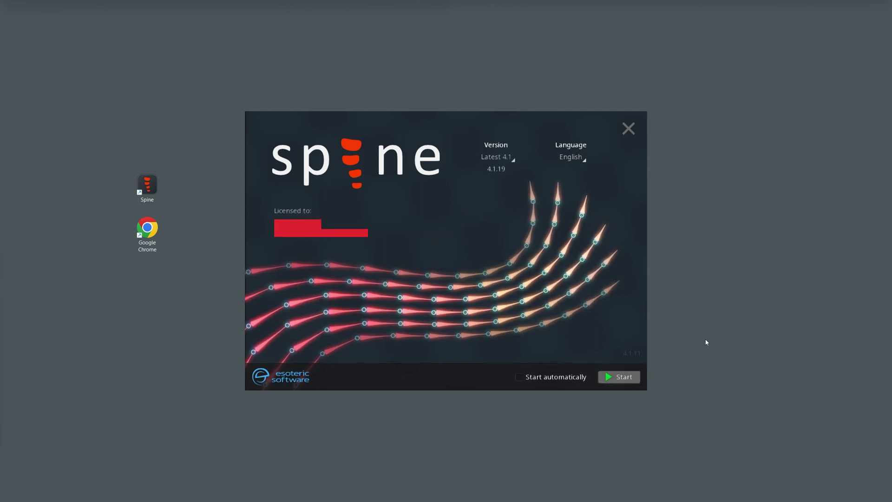
- Browse the language list and try custom version 456546, then cancel it
{"action": "left_click", "coordinate": [630, 130]}
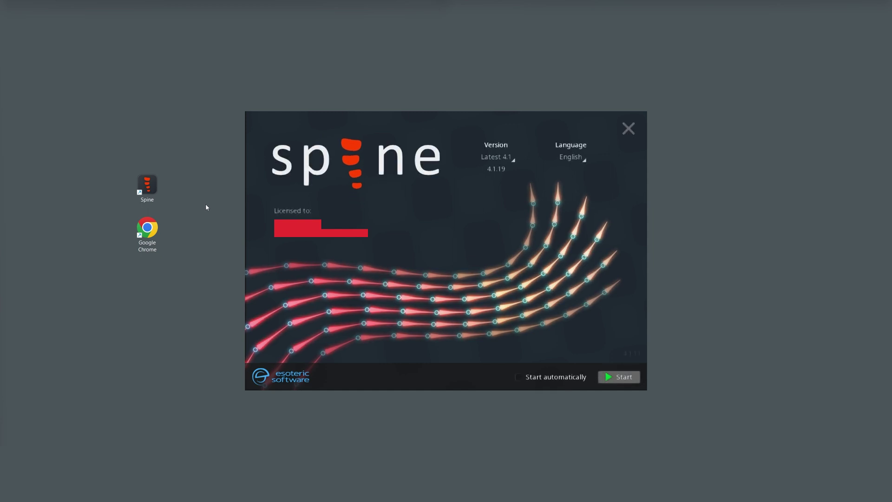
{"action": "left_click", "coordinate": [583, 160]}
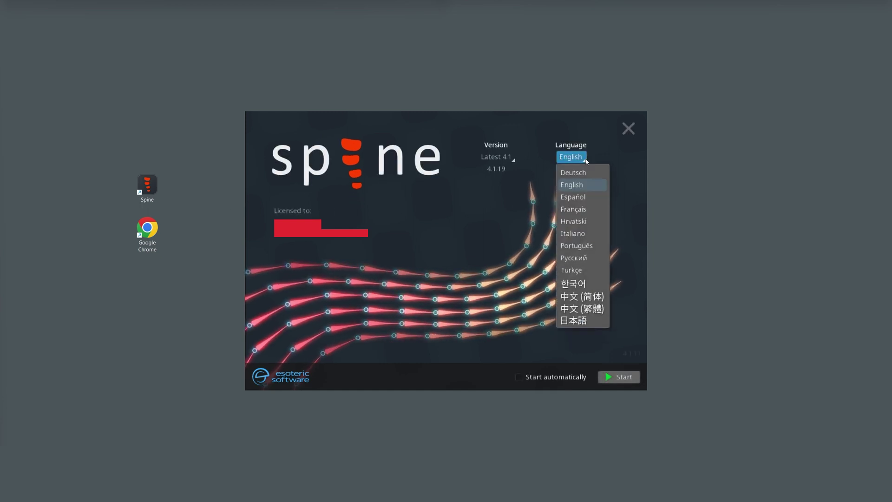
{"action": "left_click", "coordinate": [512, 158]}
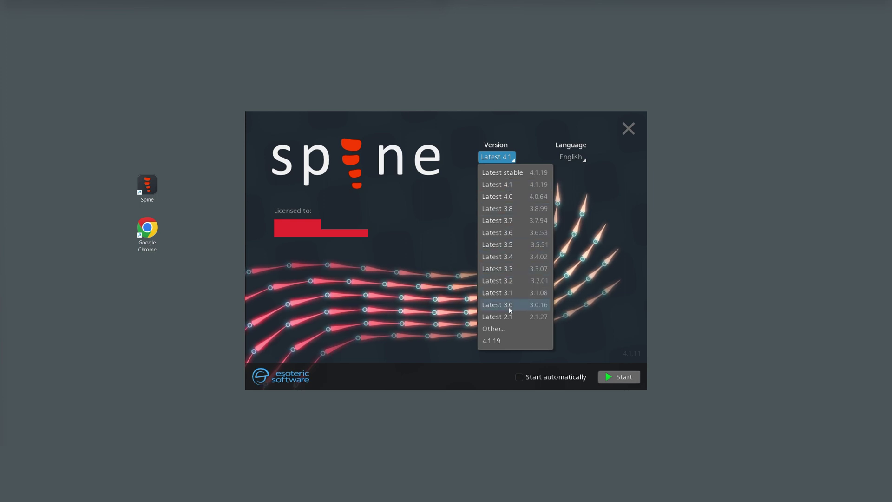
{"action": "left_click", "coordinate": [513, 333]}
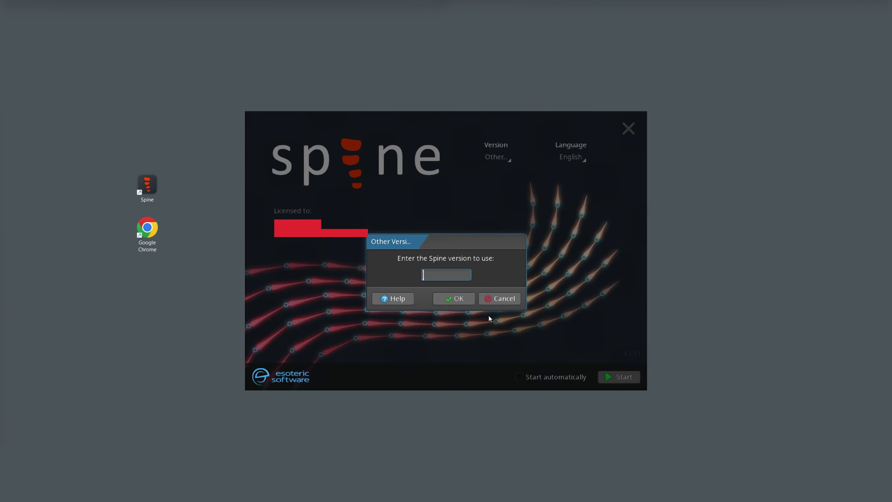
{"action": "type", "text": "456546"}
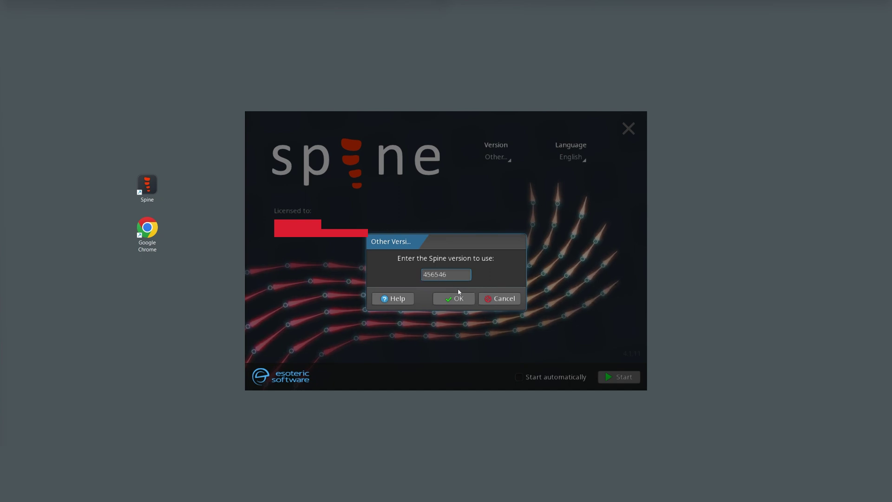
{"action": "left_click", "coordinate": [500, 298]}
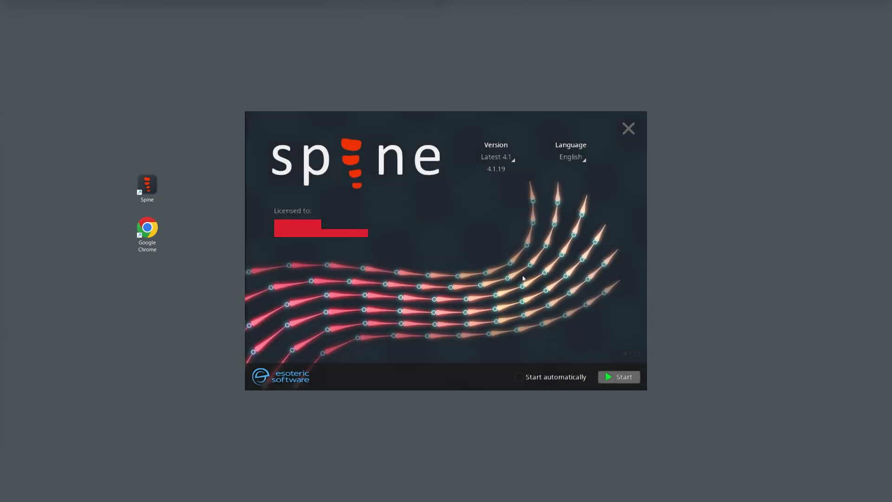
- Set the launcher version to Latest stable 4.1.19
{"action": "left_click", "coordinate": [510, 158]}
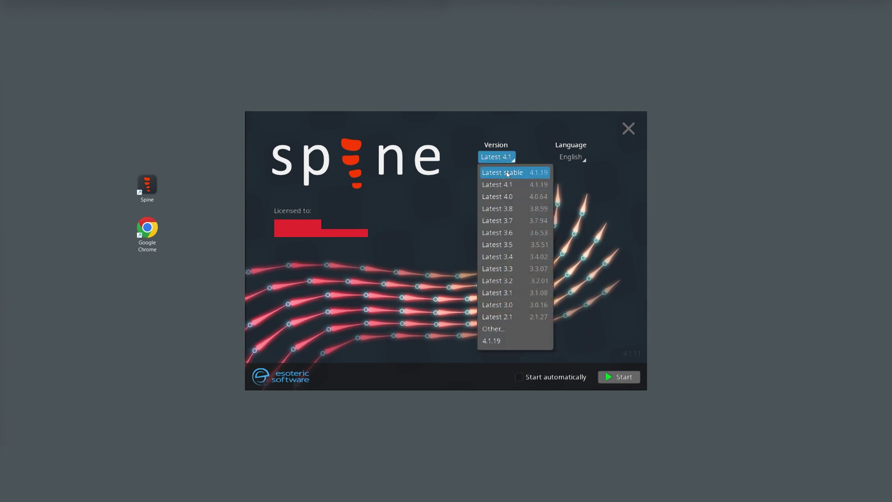
{"action": "left_click", "coordinate": [508, 174]}
{"action": "left_click", "coordinate": [616, 378]}
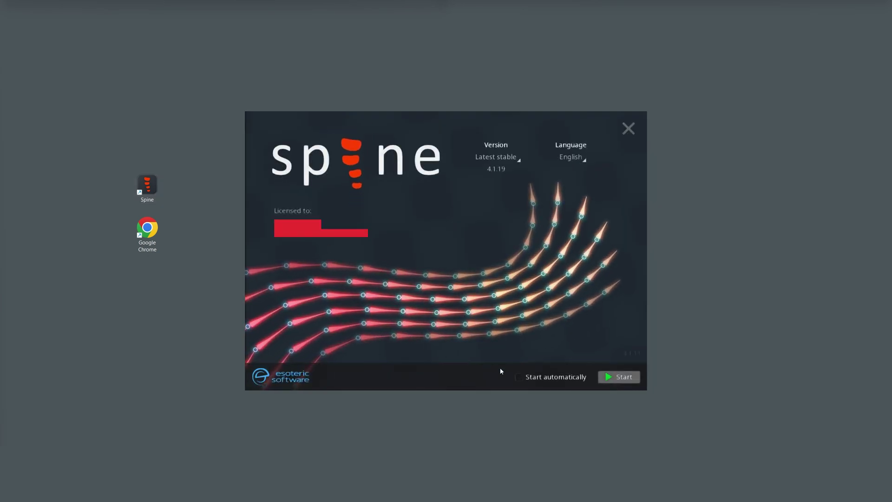
- Enable Start automatically, launch the Pro 4.1.19 editor, then close its window
{"action": "left_click", "coordinate": [519, 378]}
{"action": "left_click", "coordinate": [619, 377]}
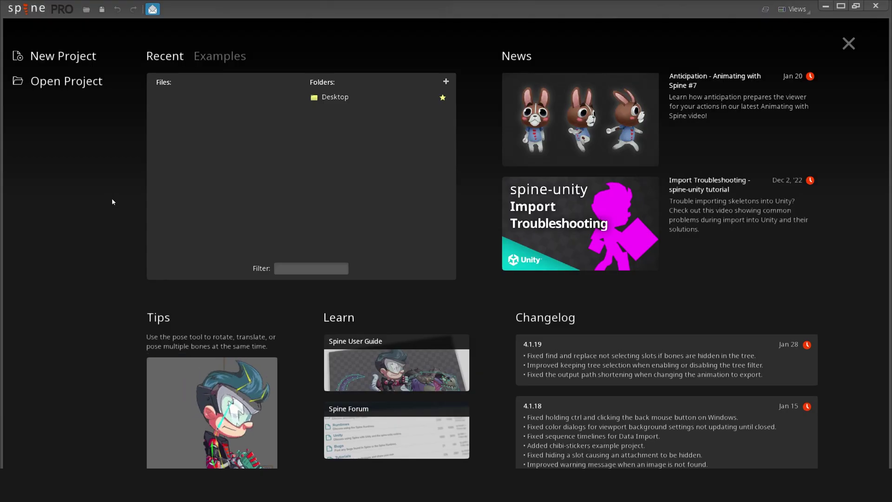
{"action": "left_click", "coordinate": [877, 7]}
- Relaunch Spine from the desktop icon and halt auto-start via the Version dropdown, language unchanged
{"action": "double_click", "coordinate": [157, 188]}
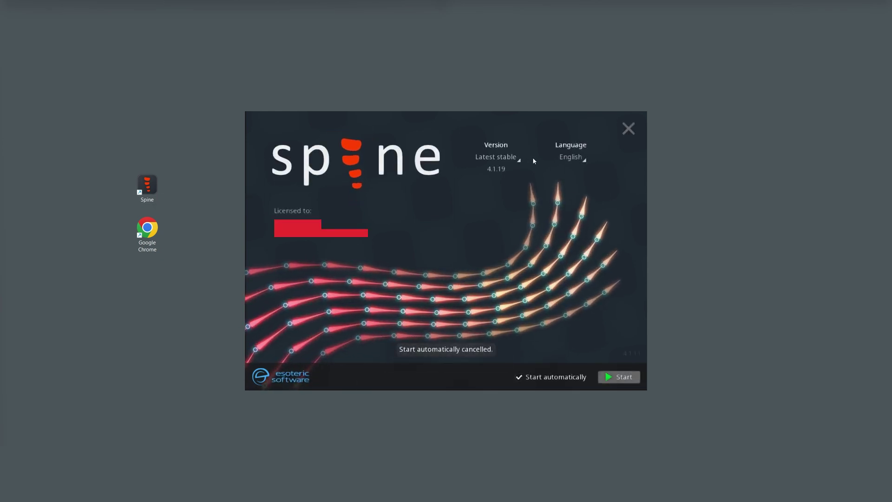
{"action": "left_click", "coordinate": [515, 157]}
{"action": "left_click", "coordinate": [581, 158]}
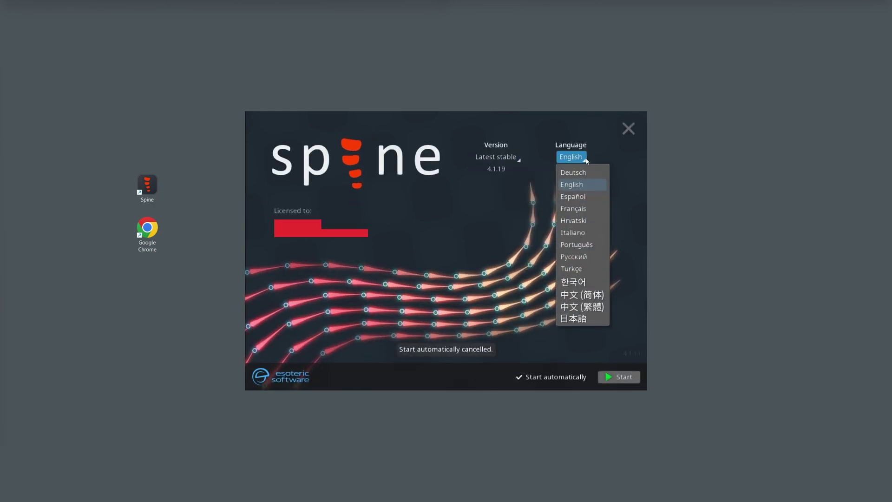
{"action": "left_click", "coordinate": [611, 159]}
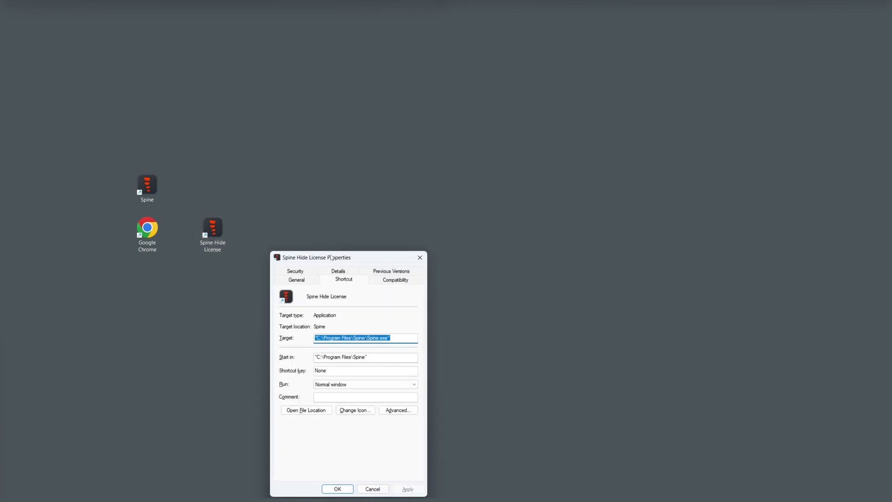
- Append --hide-license to the end of the Spine Hide License shortcut's Target path
{"action": "left_click_drag", "start_coordinate": [339, 256], "coordinate": [327, 242]}
{"action": "left_click", "coordinate": [395, 322]}
{"action": "key", "text": "ctrl+v"}
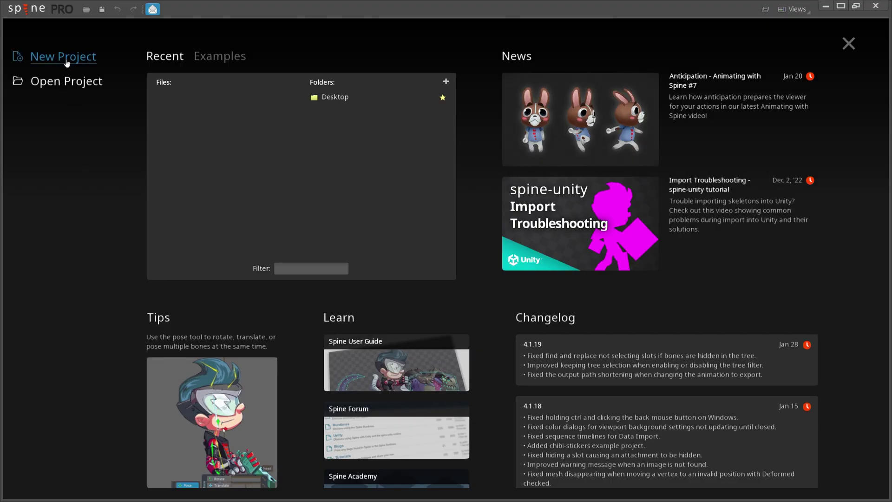
- Create a new Untitled project, then review the Export settings and cancel without exporting
{"action": "left_click", "coordinate": [67, 60]}
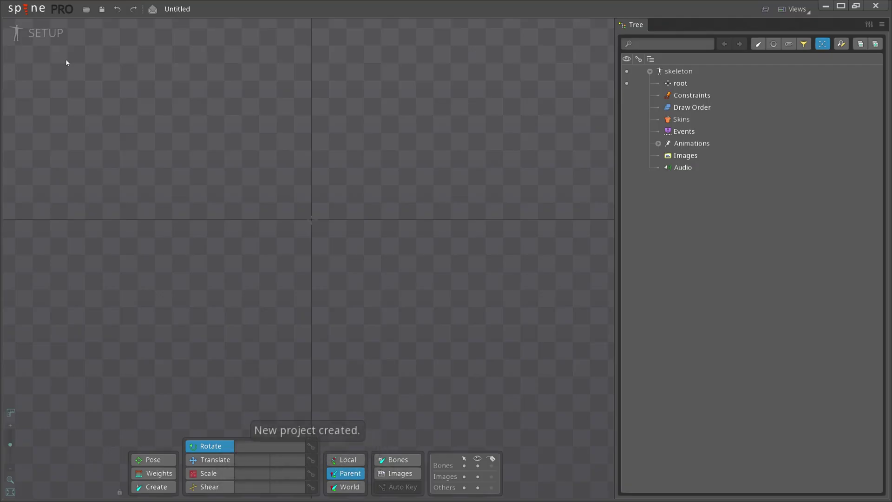
{"action": "left_click", "coordinate": [26, 9]}
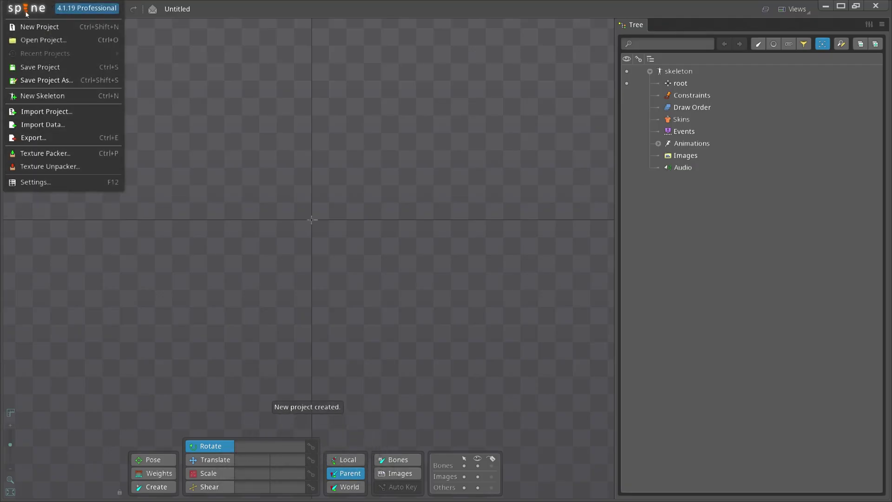
{"action": "left_click", "coordinate": [81, 138]}
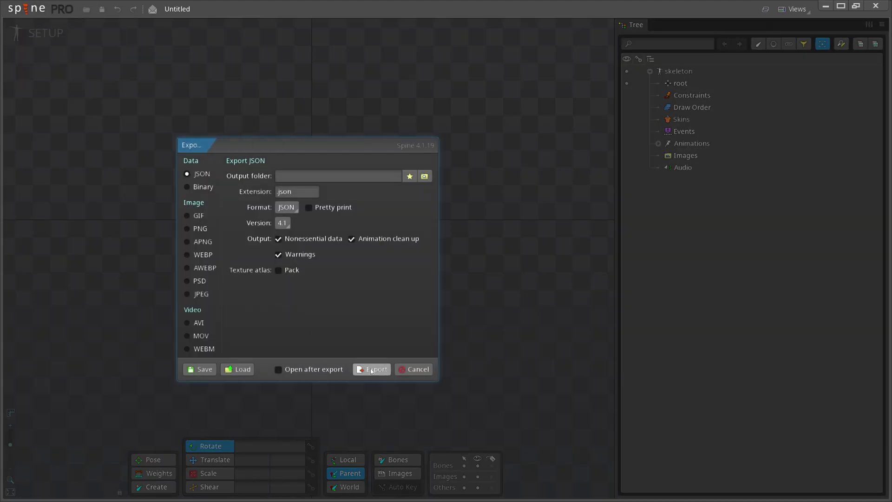
{"action": "left_click", "coordinate": [405, 371]}
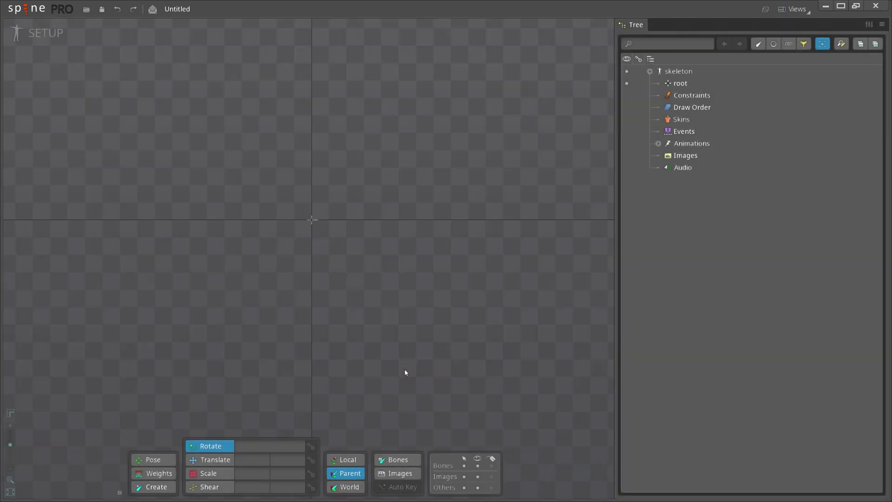